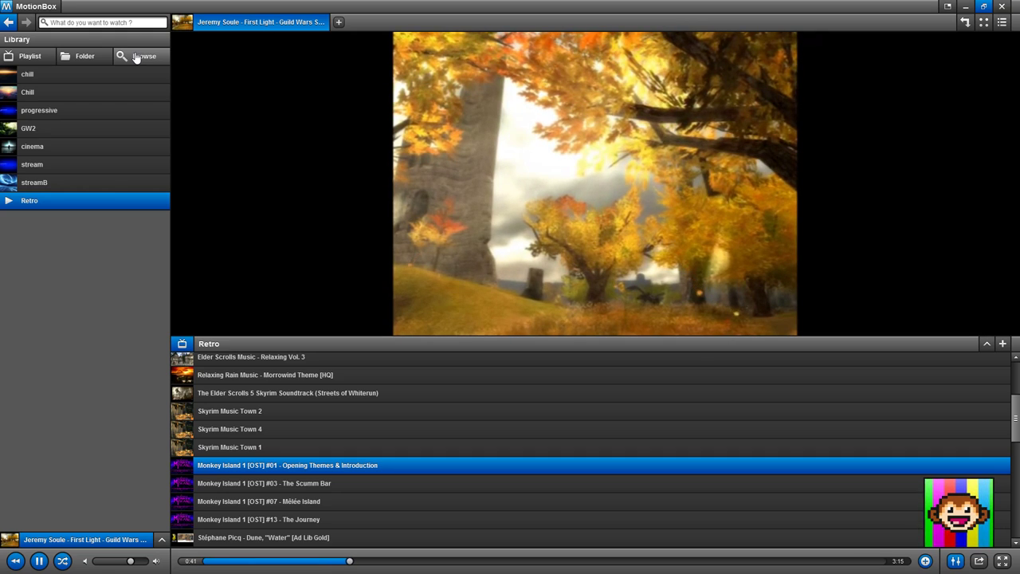
- From the browse view, search the video hubs for the suggested 'star wars' and list matching sites
left_click(135, 58)
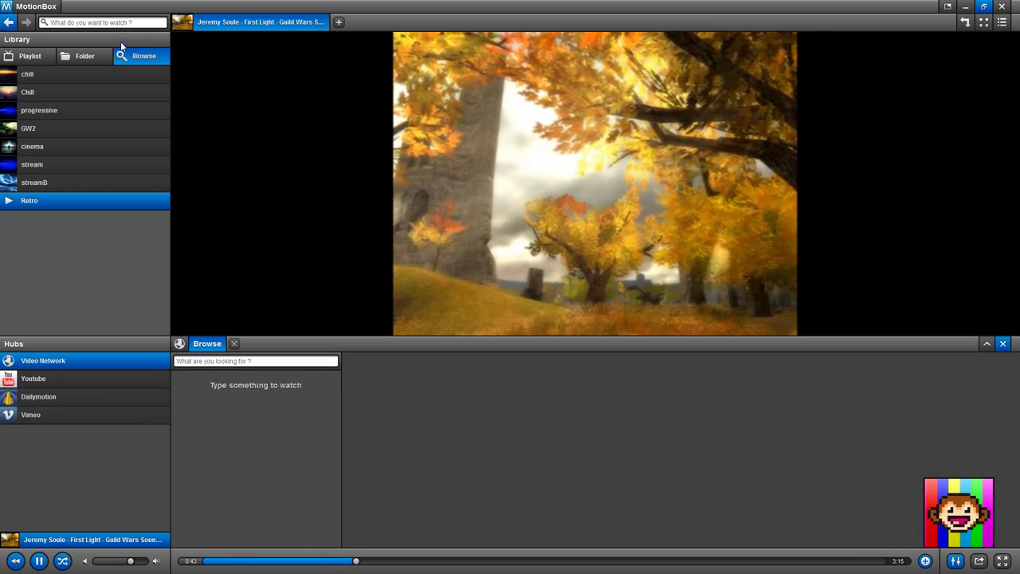
left_click(112, 22)
type("madeon")
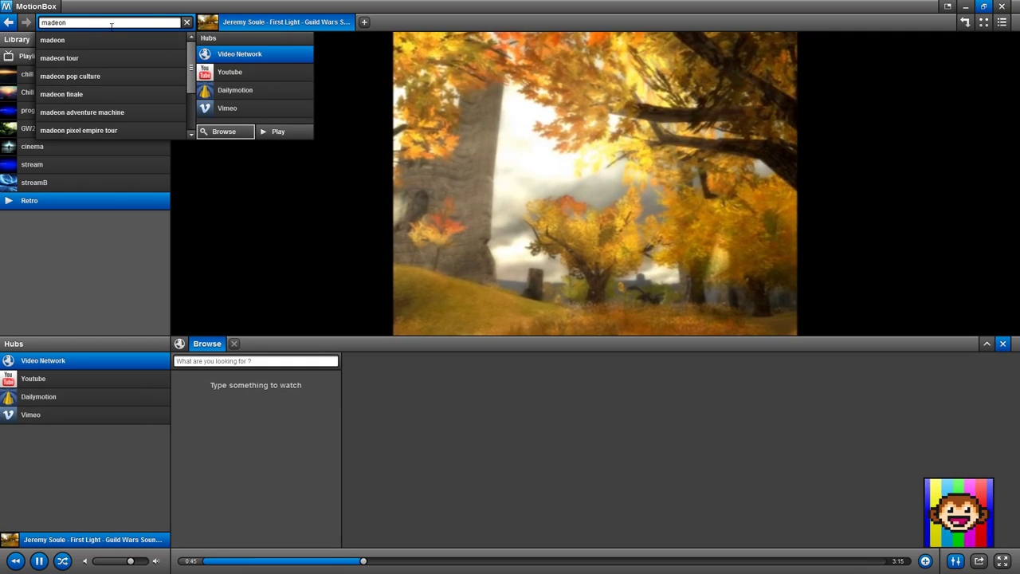
key("Down")
key("ctrl+a")
type("s")
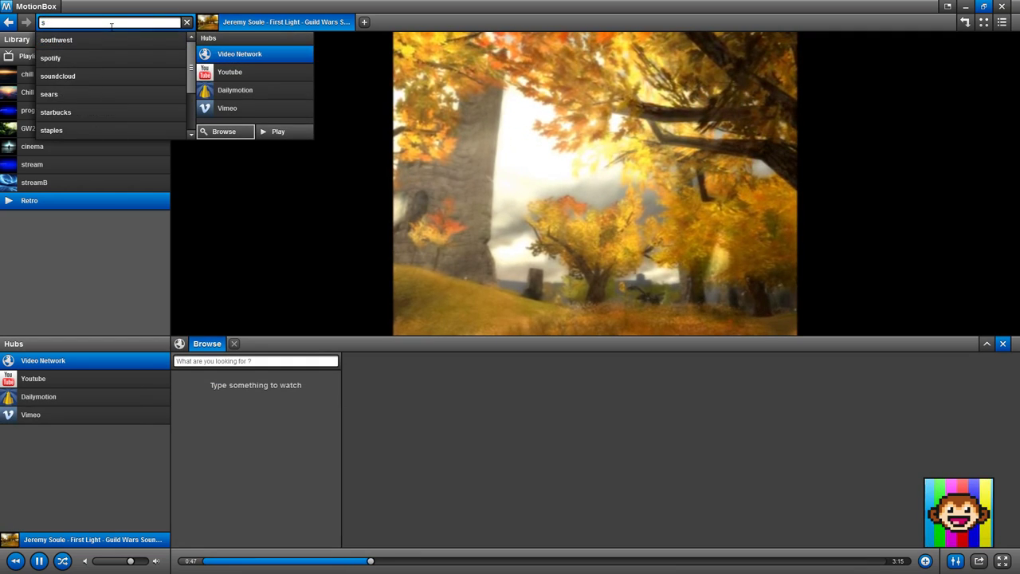
key("Down")
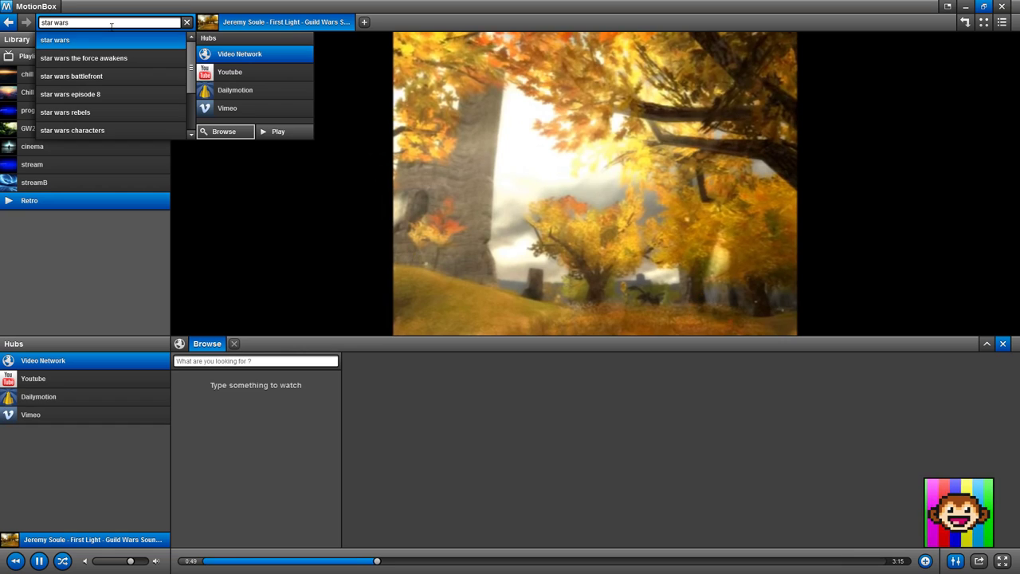
key("Return")
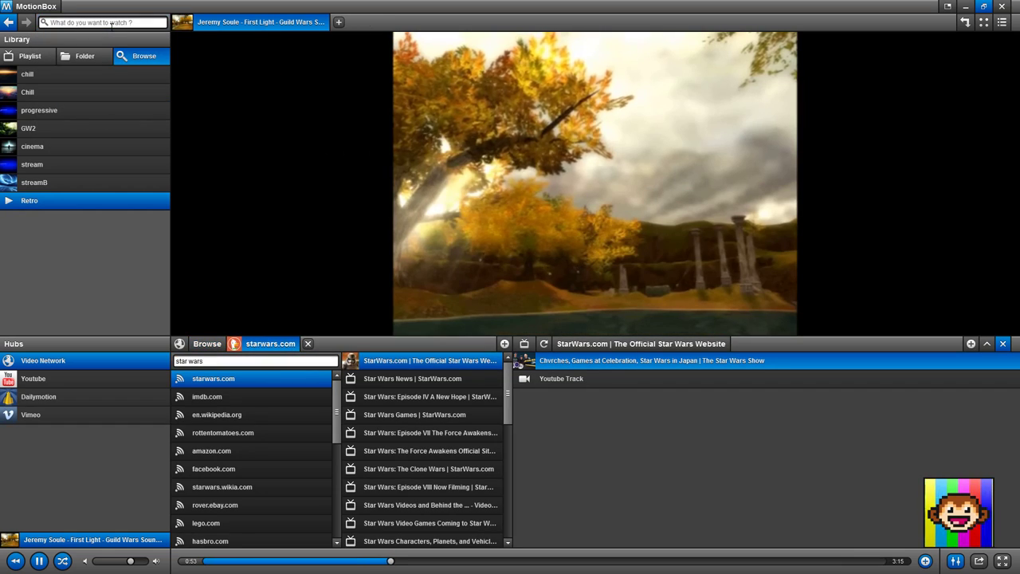
- Open 'Chvrches, Games at Celebration…' from the starwars.com results in a new tab
double_click(622, 360)
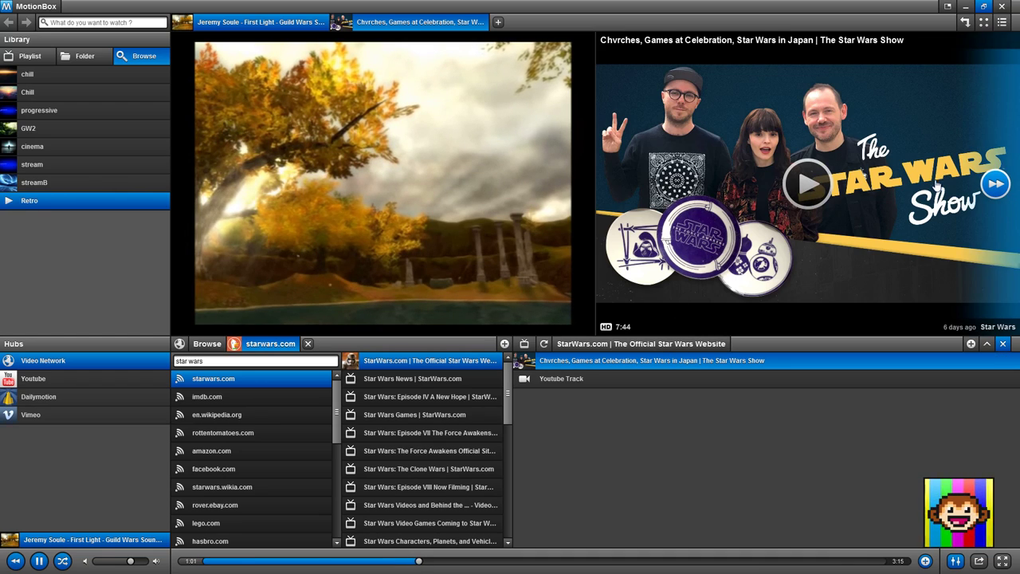
scroll(259, 460, "down", 3)
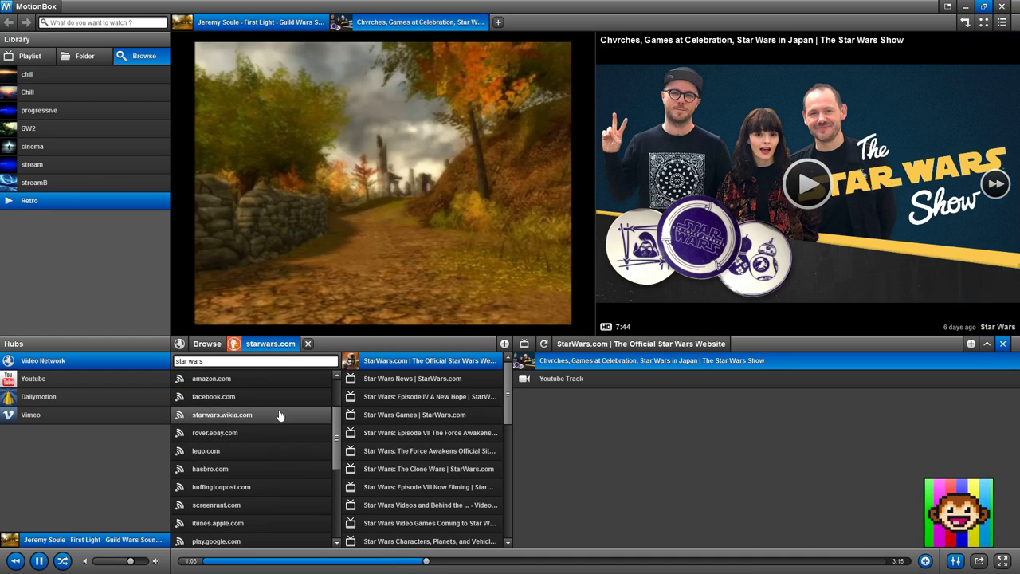
scroll(279, 419, "up", 3)
- Switch to the Youtube hub and play the ROGUE ONE: A STAR WARS STORY teaser trailer
left_click(33, 379)
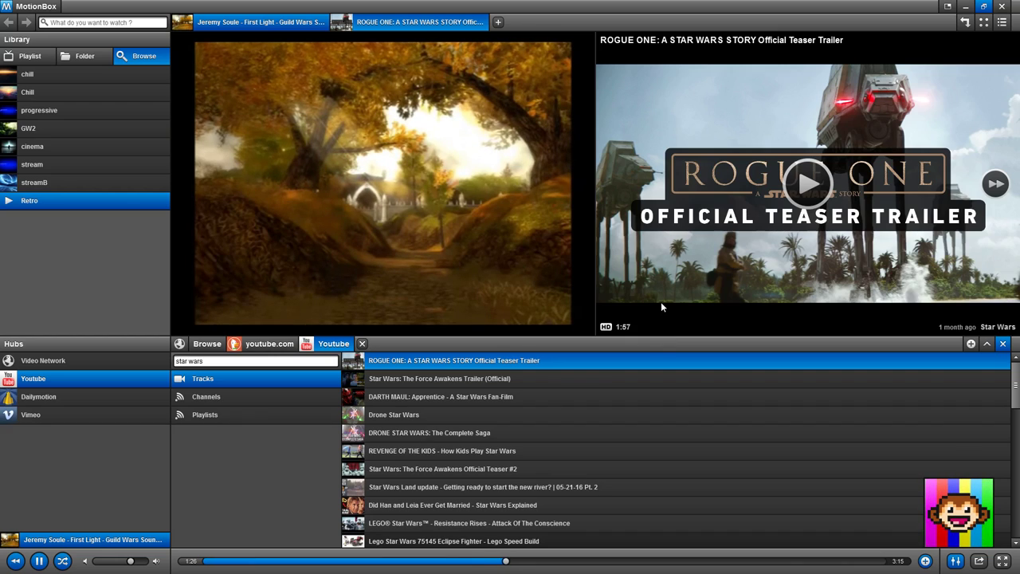
left_click(766, 209)
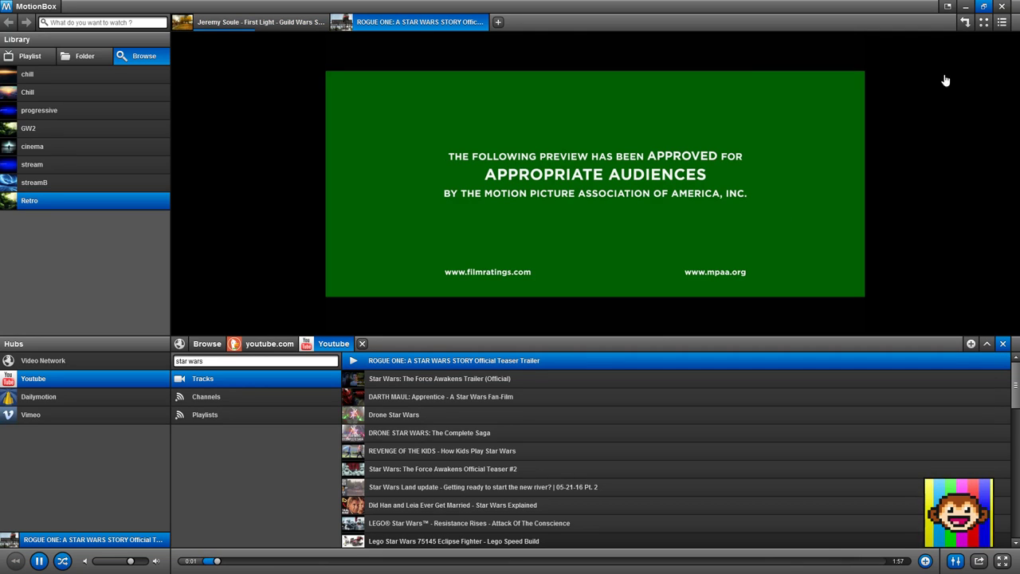
- From the refreshed Related list, open a Rogue One video and play The Old Republic Mini Movie
left_click(1002, 23)
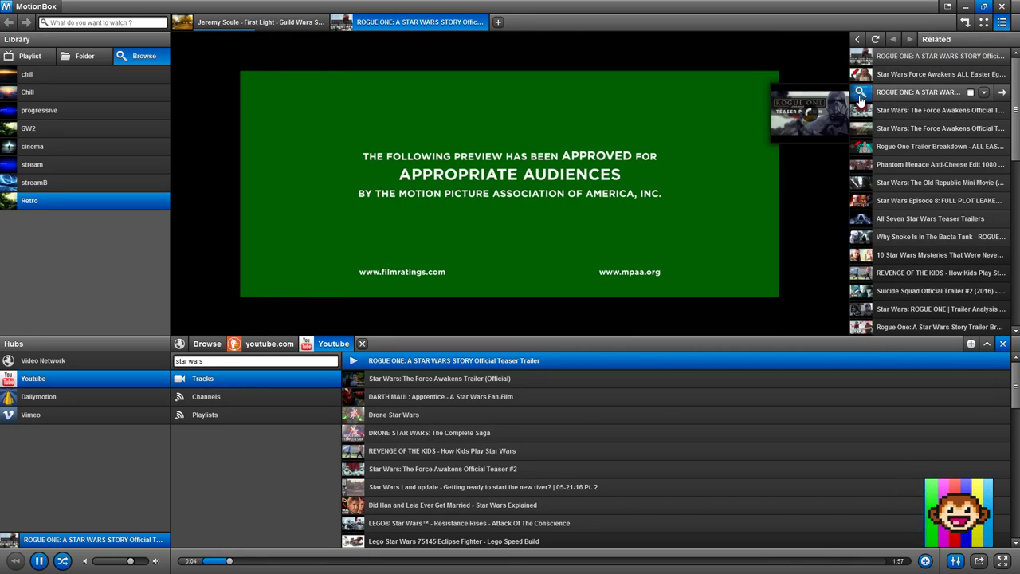
mouse_move(925, 92)
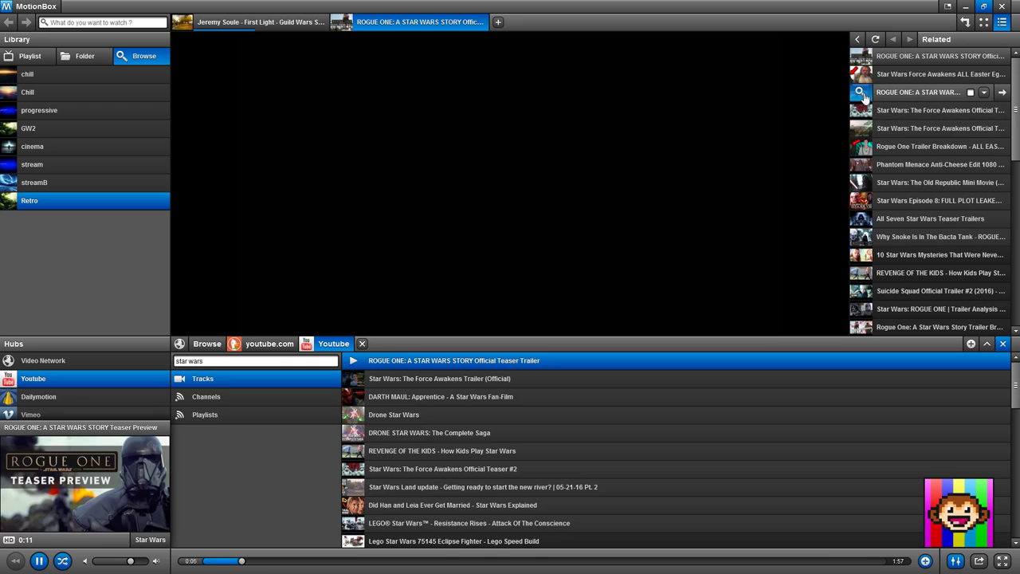
left_click(1002, 94)
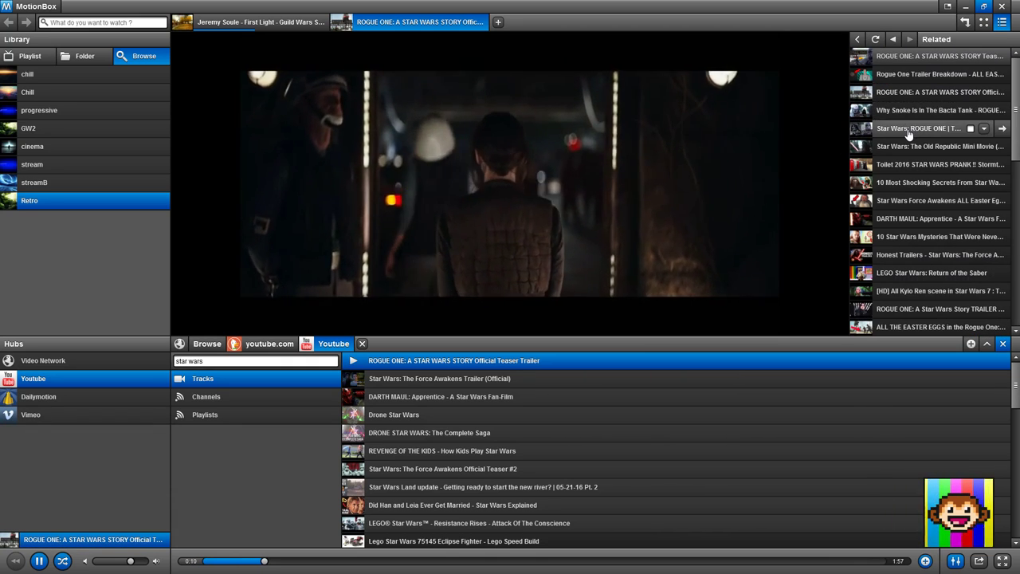
double_click(916, 129)
left_click(825, 183)
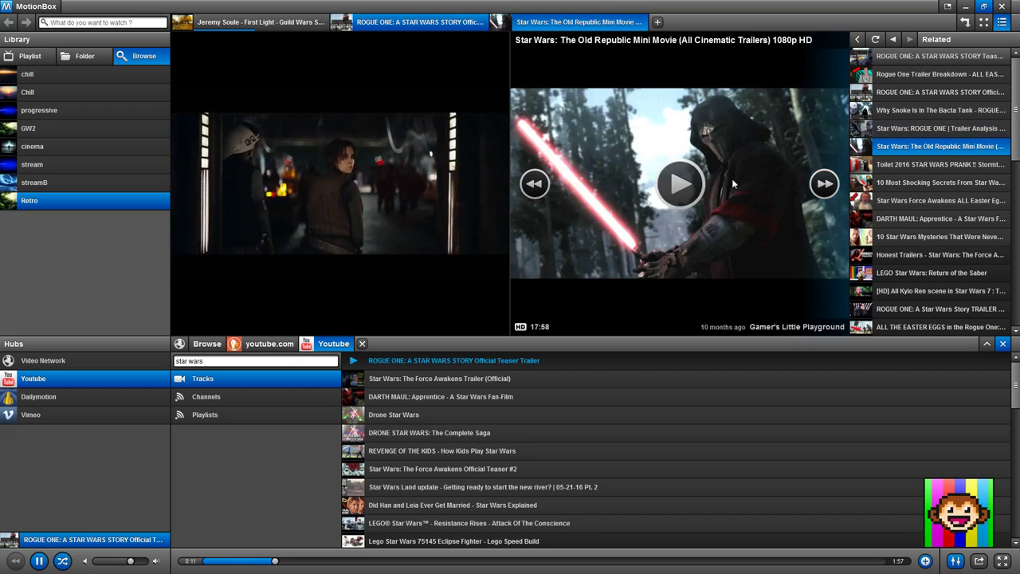
left_click(679, 184)
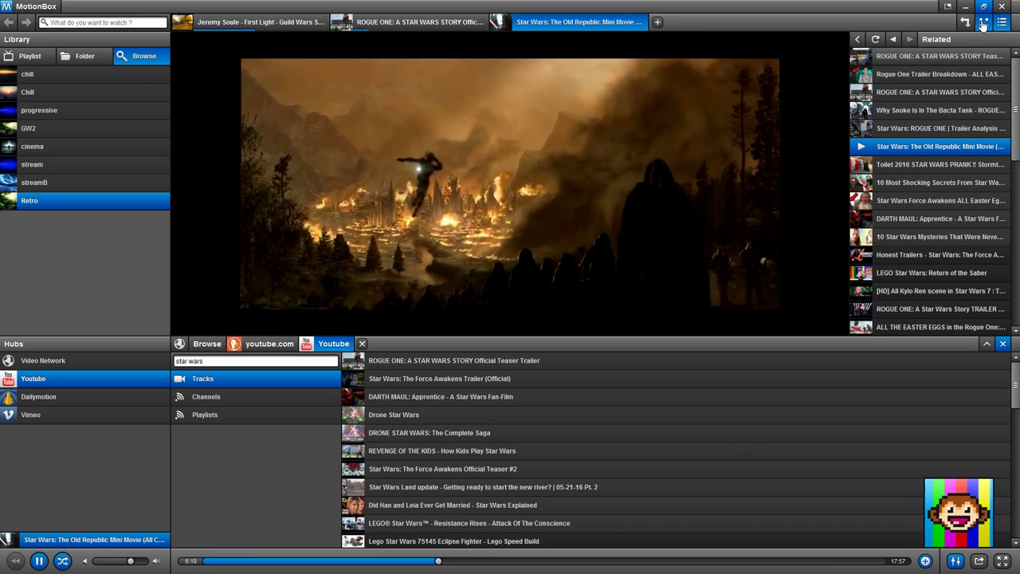
- Show the three open videos as tiles, select the ROGUE ONE tile, and close Related
left_click(693, 135)
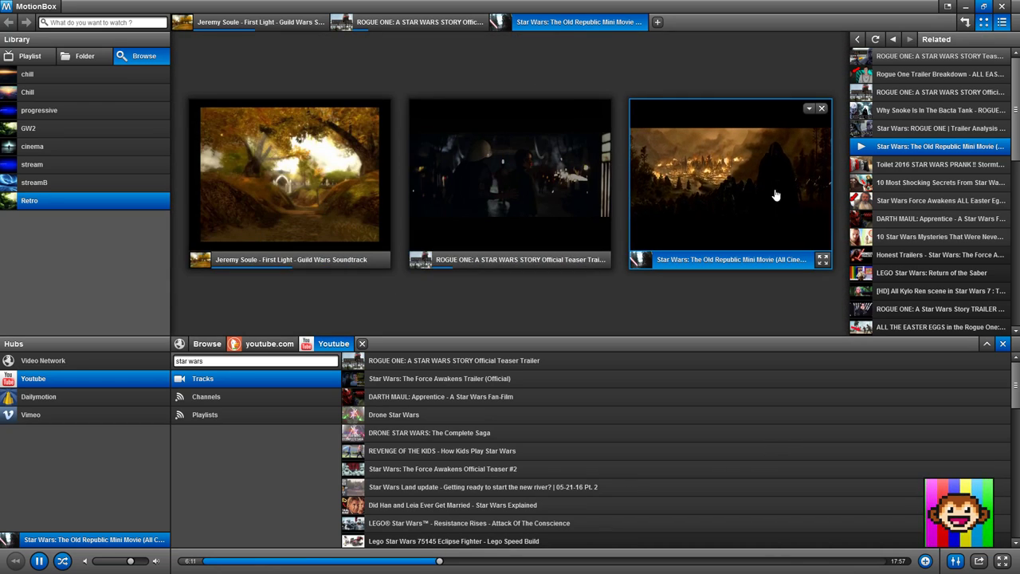
left_click(523, 197)
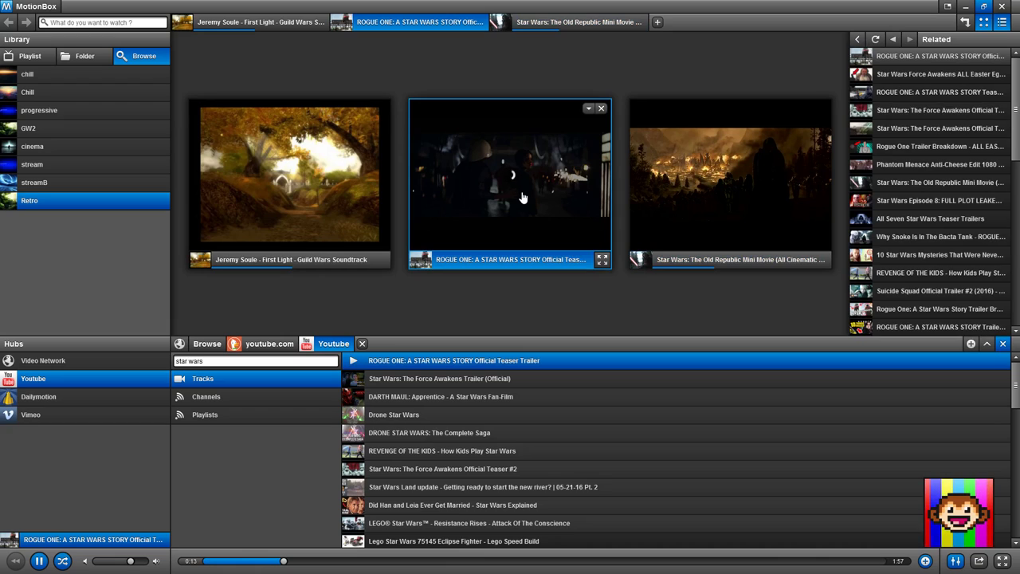
left_click(966, 22)
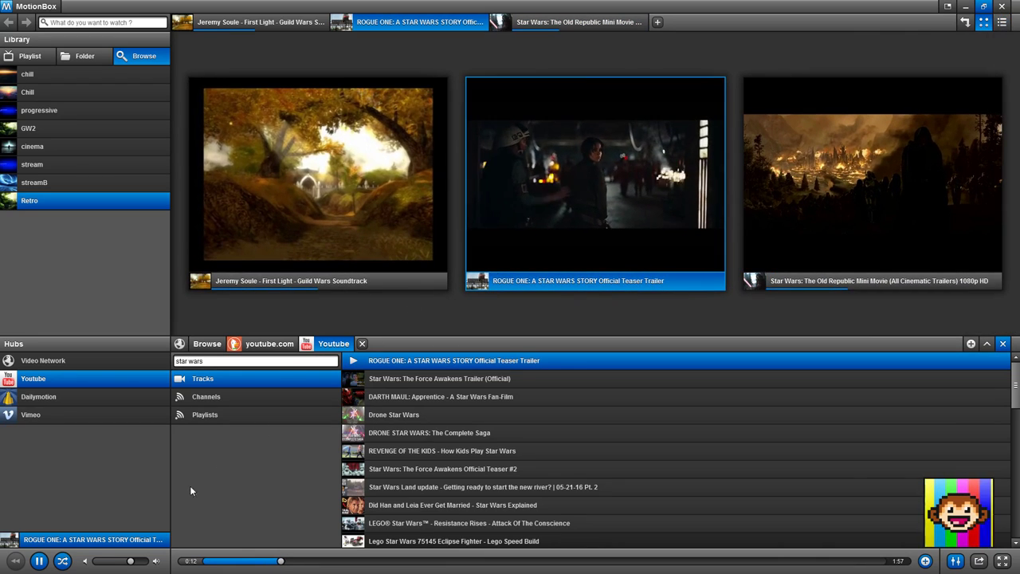
- Lower the volume and enlarge the ROGUE ONE teaser tile to full size
left_click(88, 561)
key("ctrl+Left")
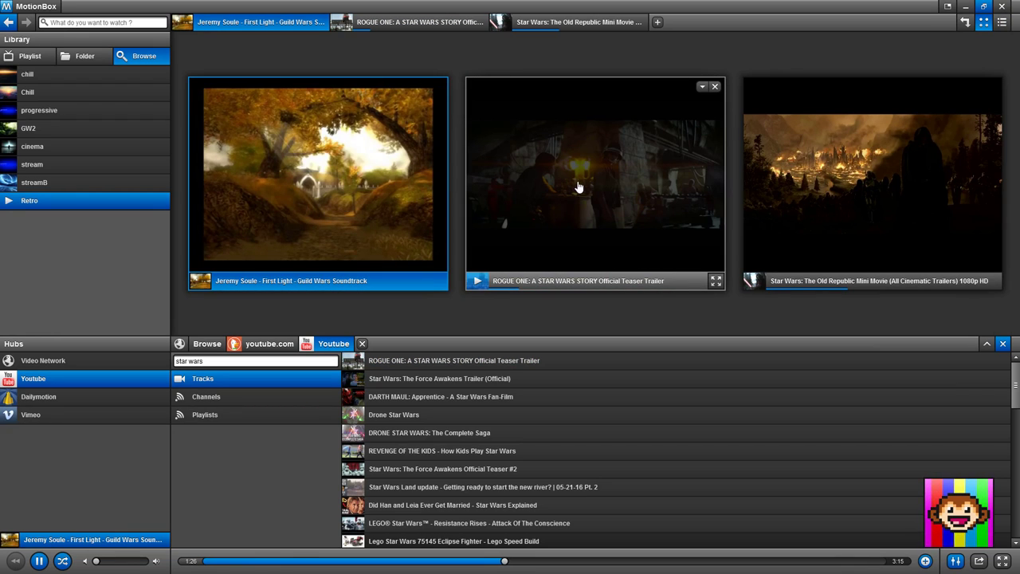
left_click(598, 199)
left_click(716, 281)
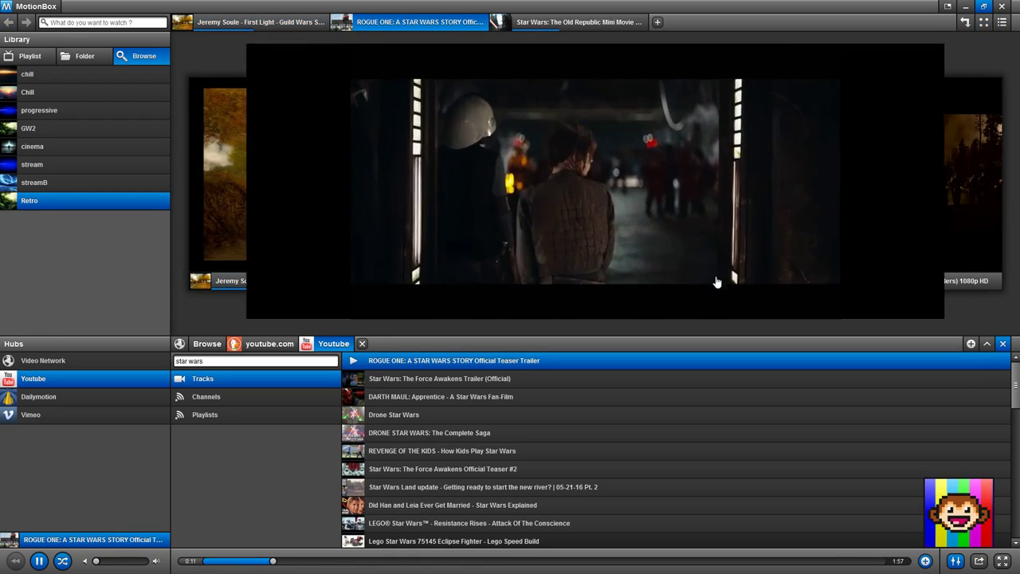